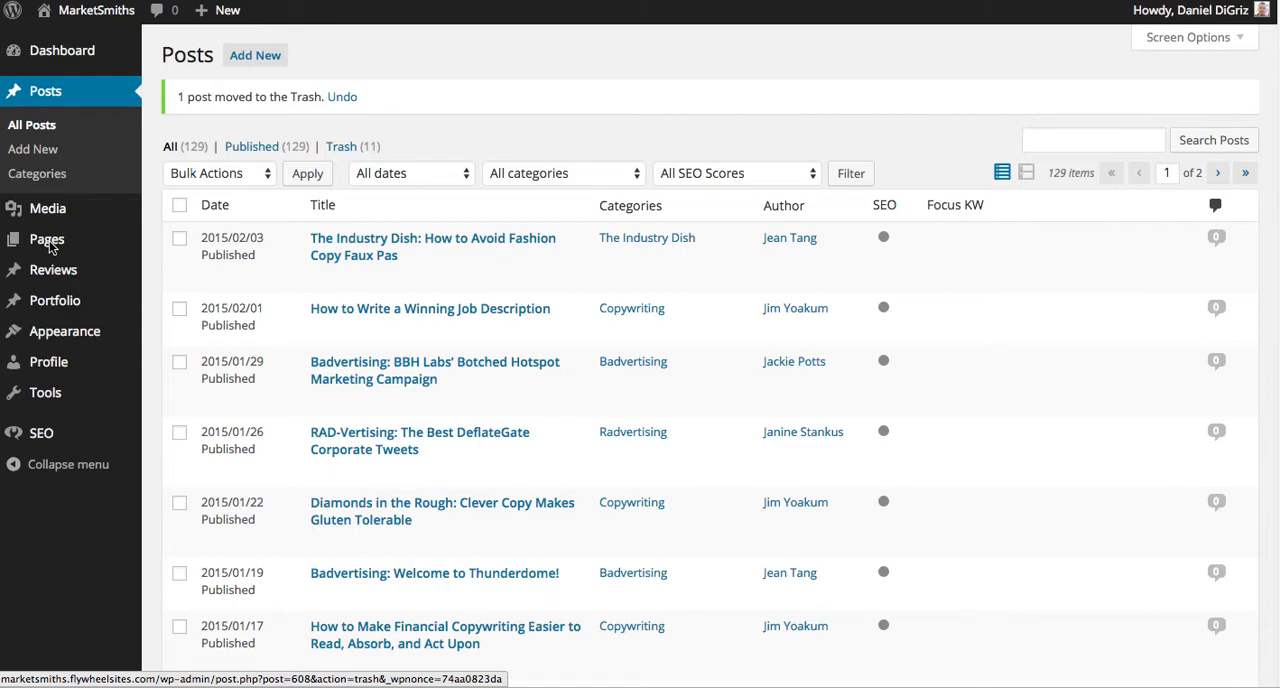
# Open the Adaptive Content page for editing from the site's list of pages.
pyautogui.click(52, 245)
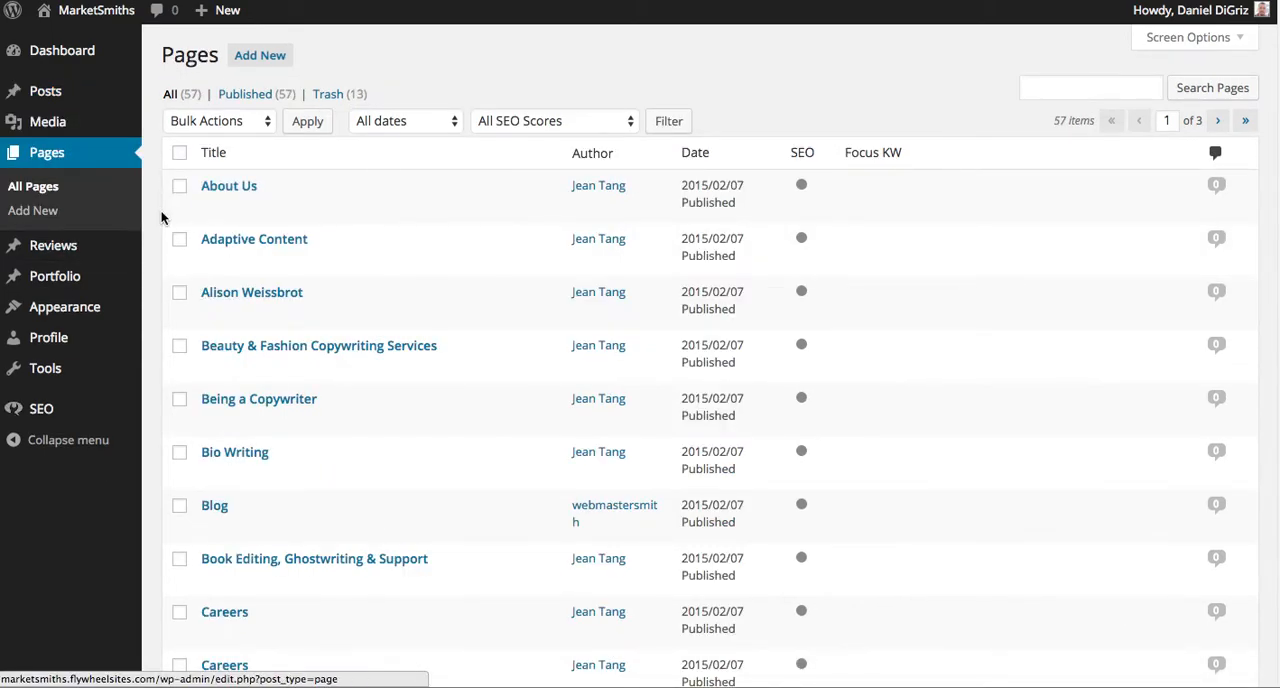
pyautogui.moveTo(287, 204)
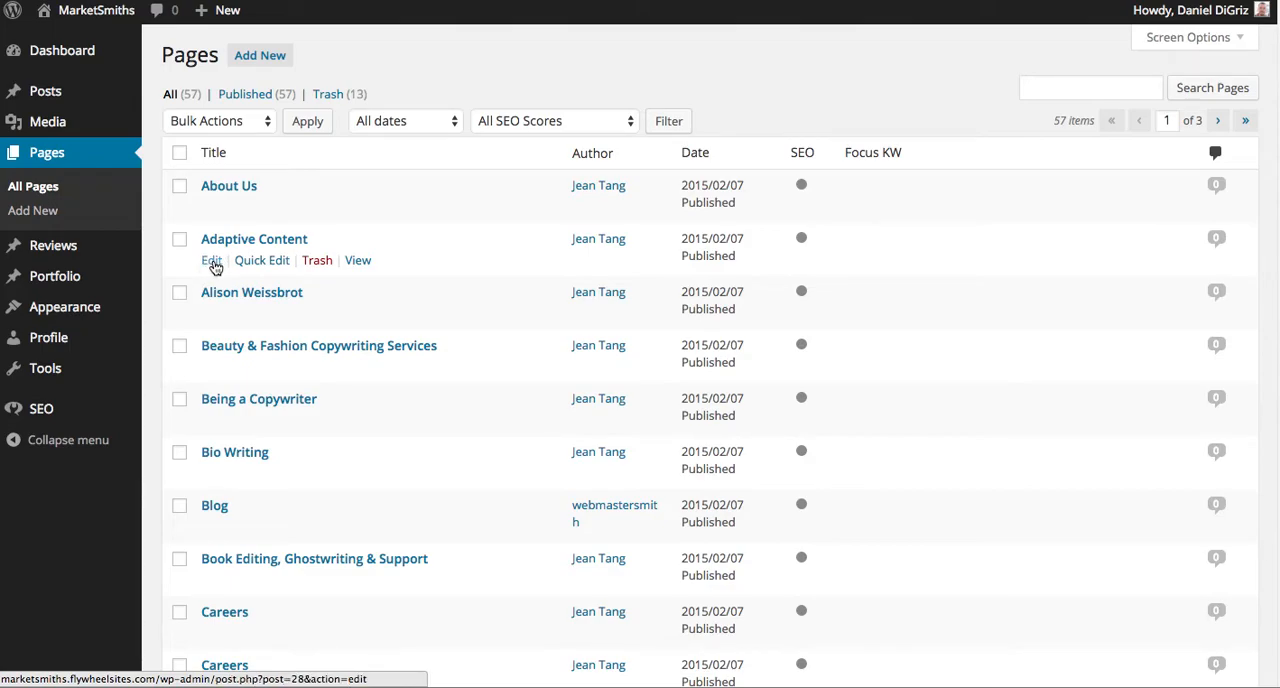
pyautogui.click(212, 264)
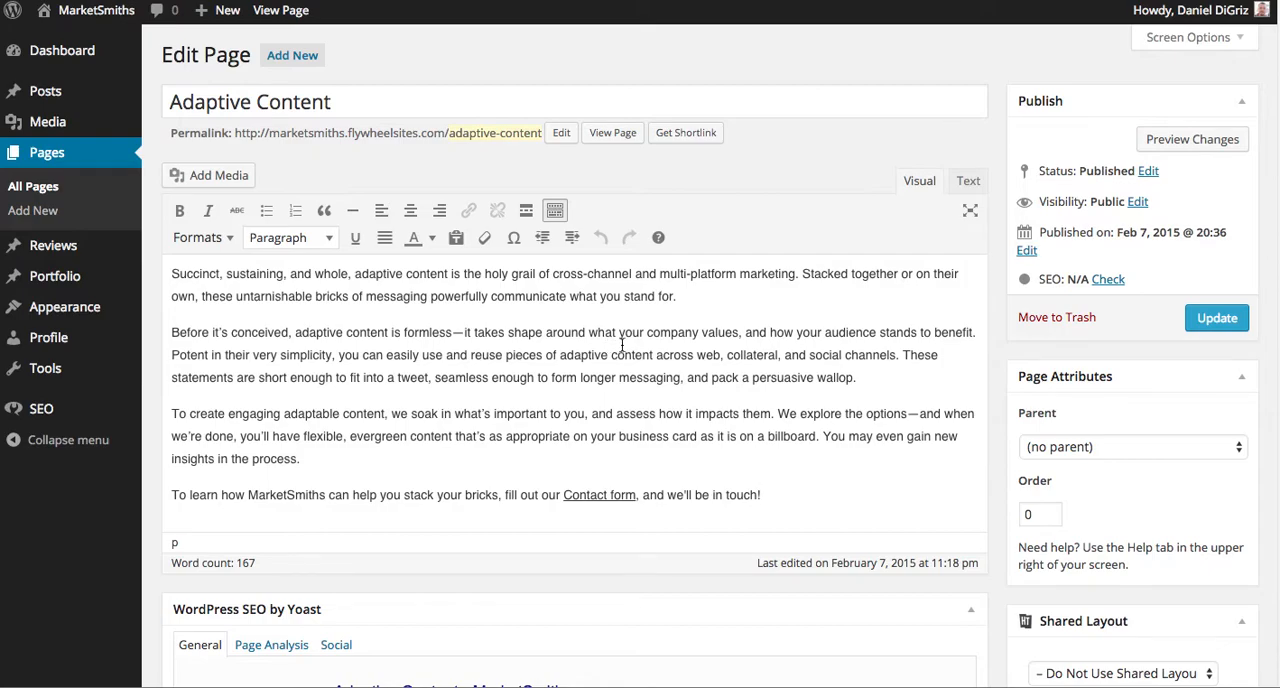
# Examine the Adaptive Content page's body text and the title, address and description in its Yoast SEO snippet preview.
pyautogui.scroll(-2, 631, 341)
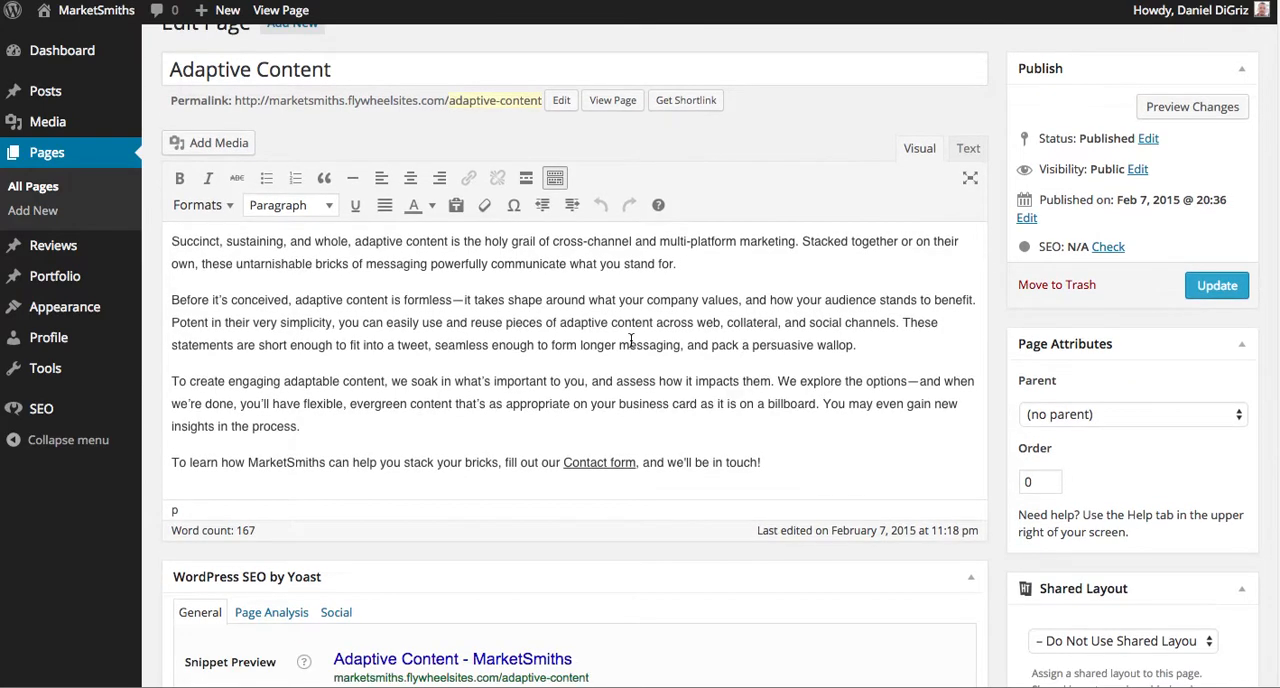
pyautogui.scroll(2, 631, 340)
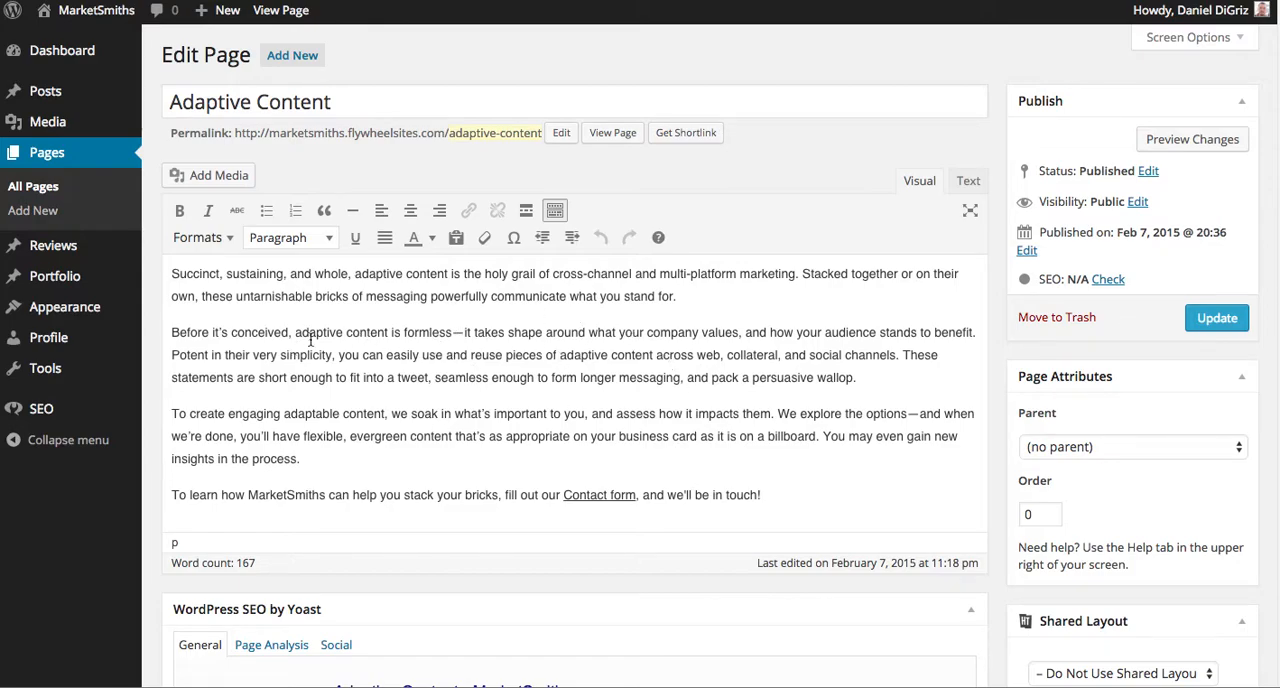
pyautogui.scroll(-1, 745, 325)
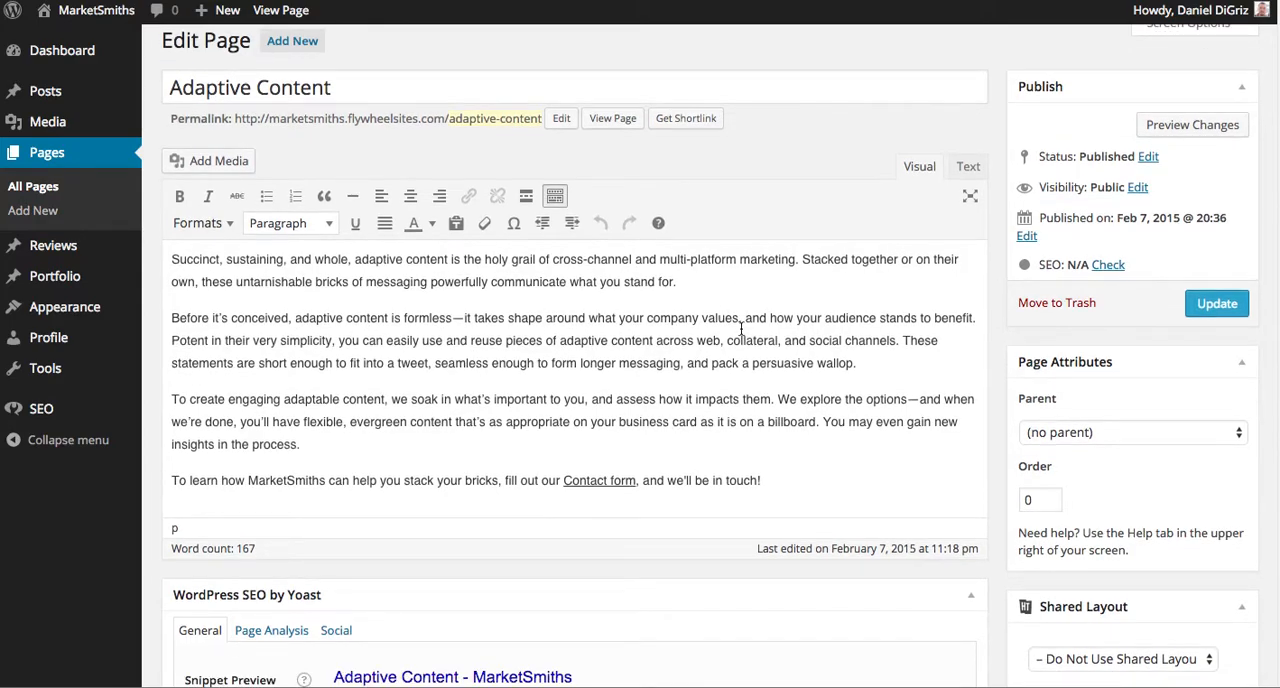
pyautogui.scroll(-4, 740, 330)
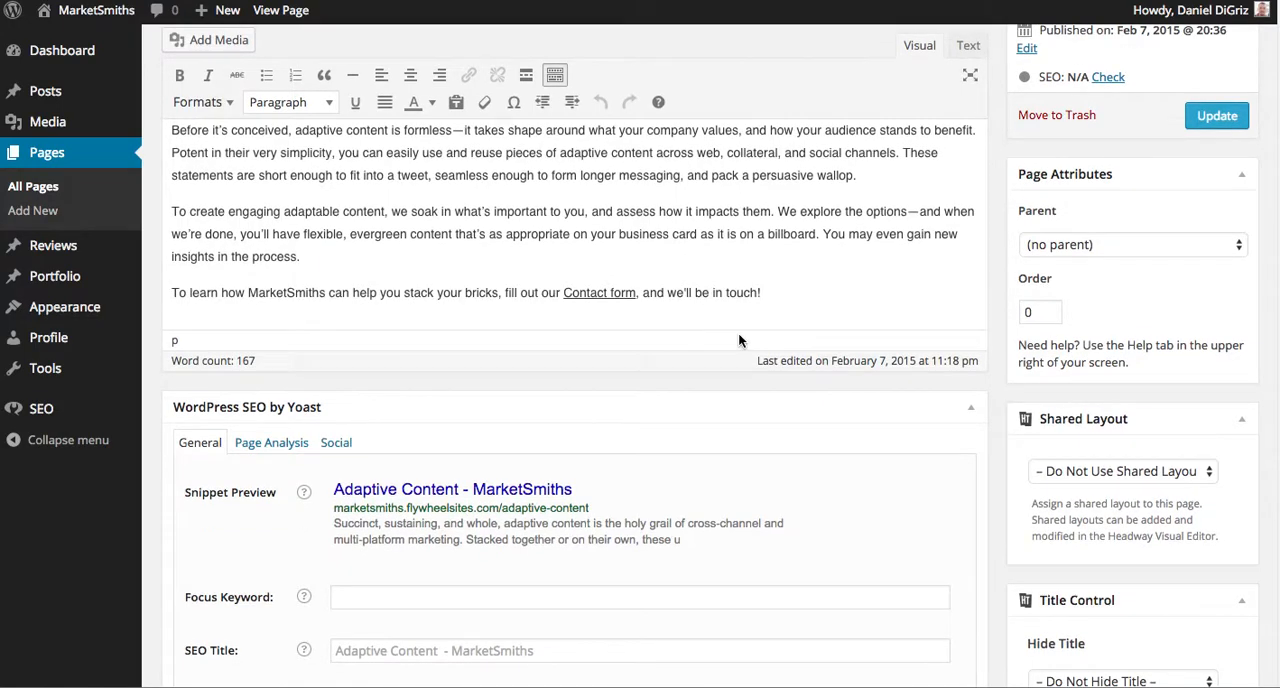
pyautogui.scroll(-2, 738, 340)
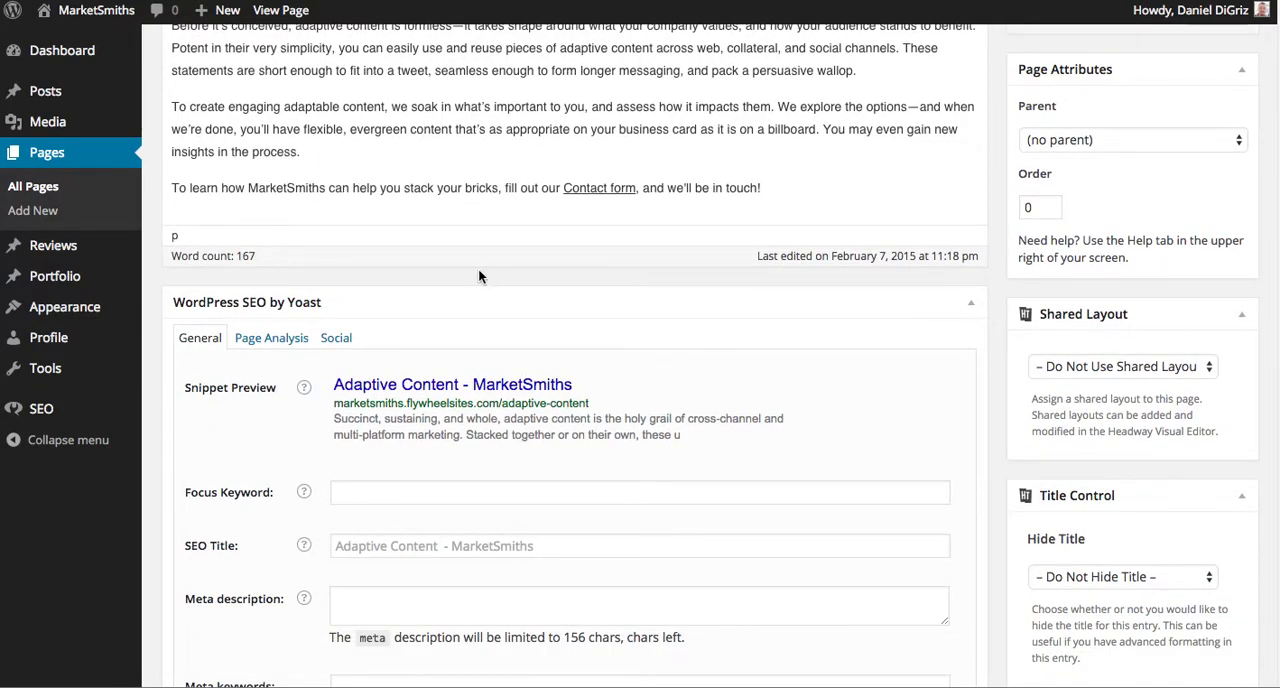
pyautogui.scroll(-2, 432, 328)
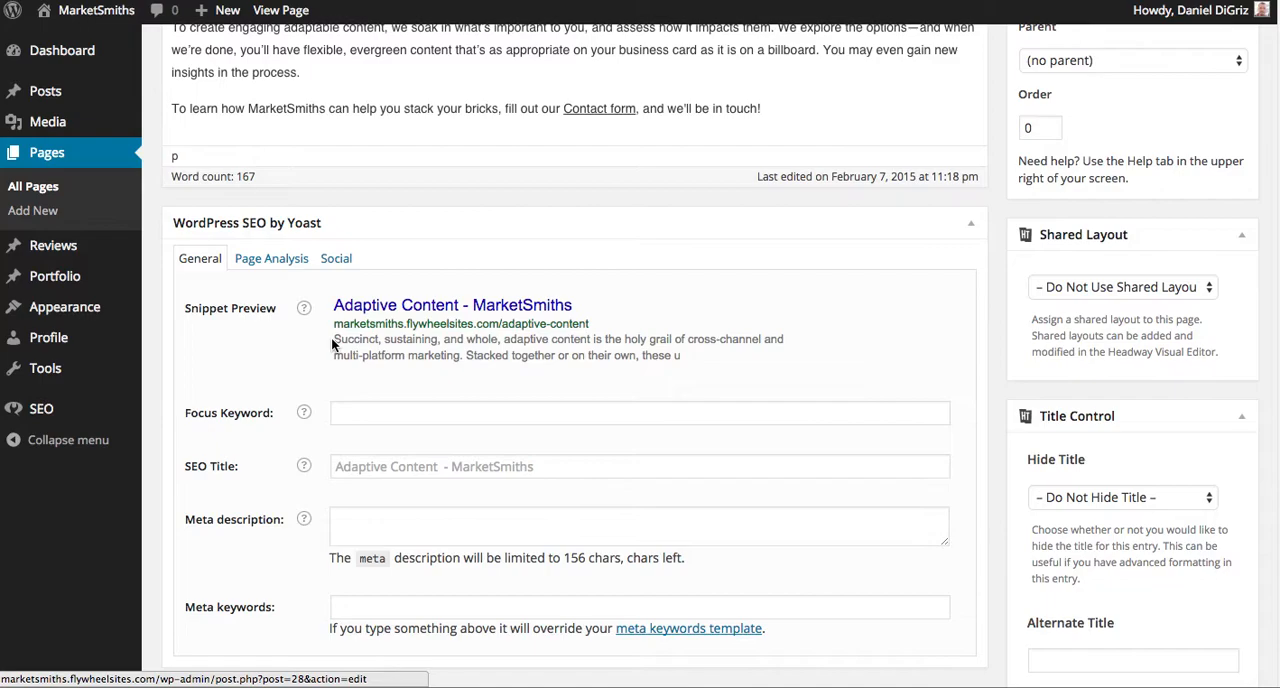
pyautogui.moveTo(332, 339); pyautogui.dragTo(686, 369)
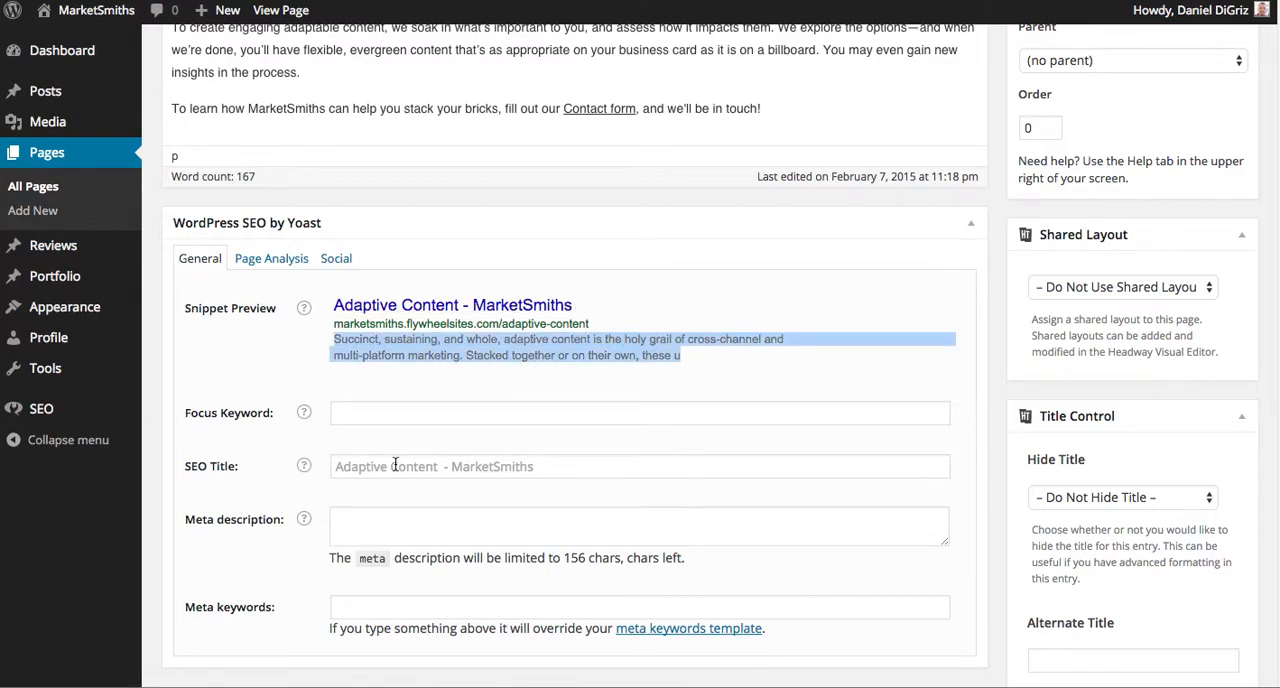
pyautogui.click(578, 308)
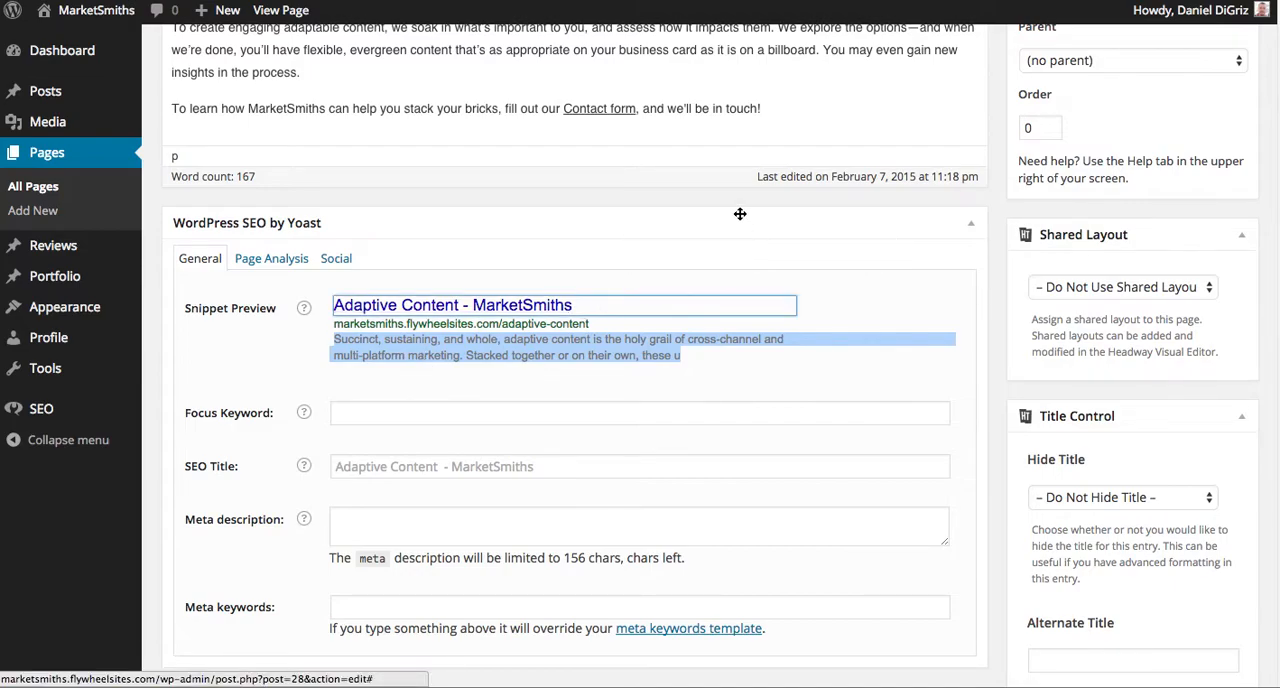
pyautogui.click(704, 197)
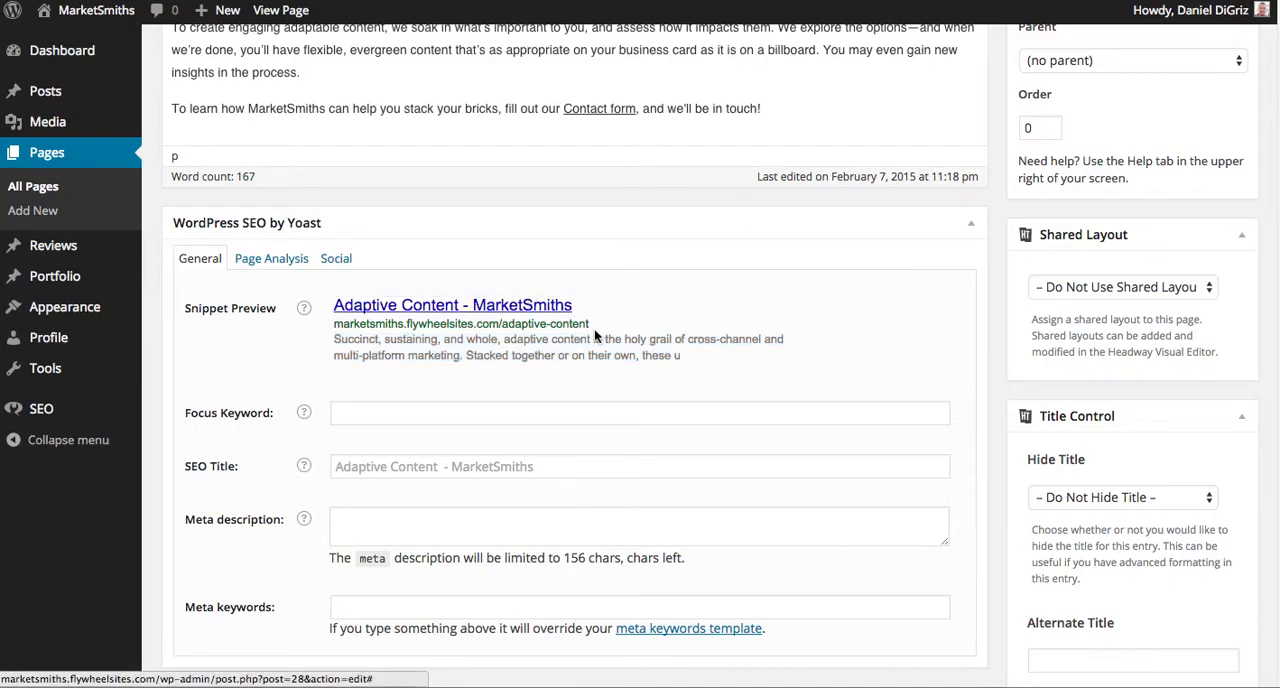
pyautogui.scroll(3, 600, 330)
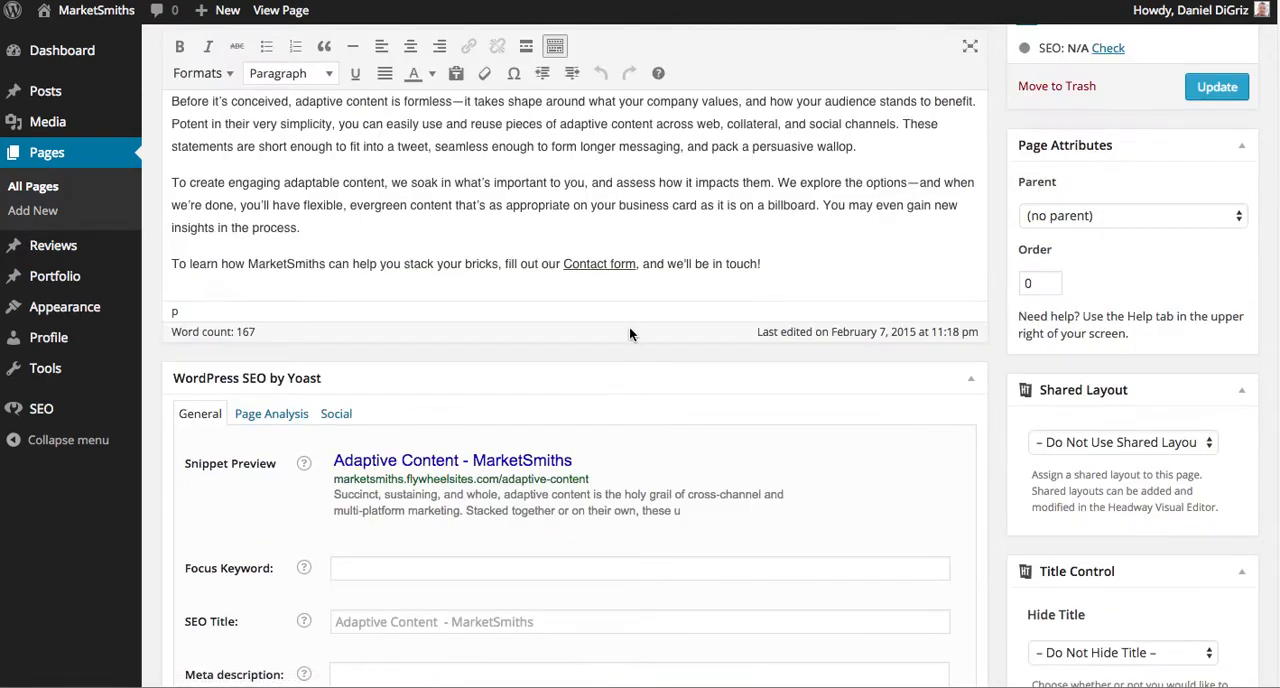
pyautogui.scroll(-3, 629, 333)
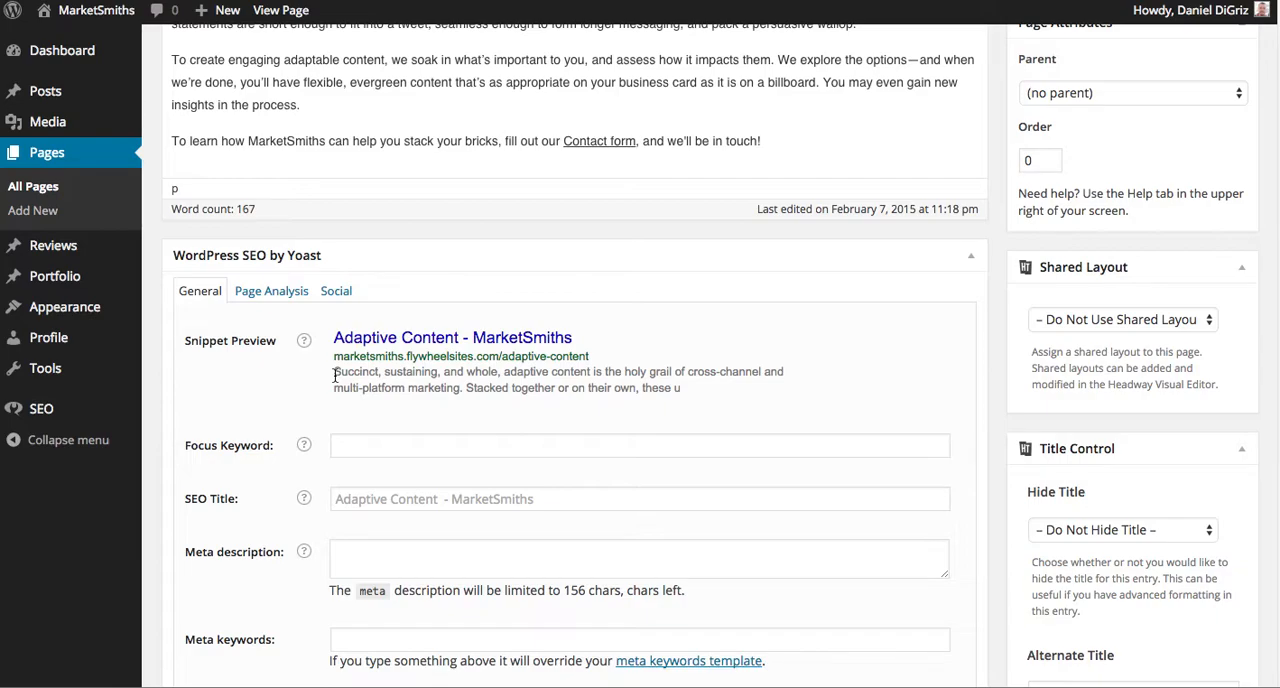
# Copy the snippet preview's first sentence, ending in "multi-platform marketing.", into the page's meta description.
pyautogui.click(368, 556)
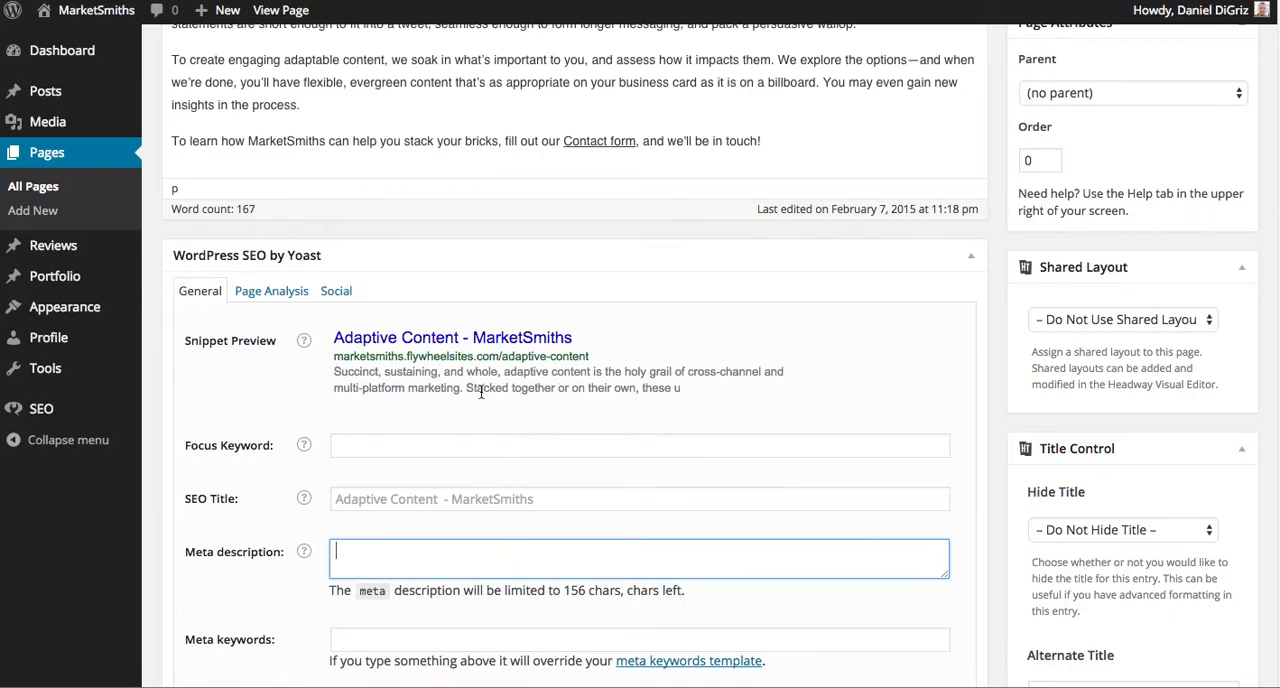
pyautogui.moveTo(463, 388); pyautogui.dragTo(335, 372)
pyautogui.hotkey('ctrl', 'c')
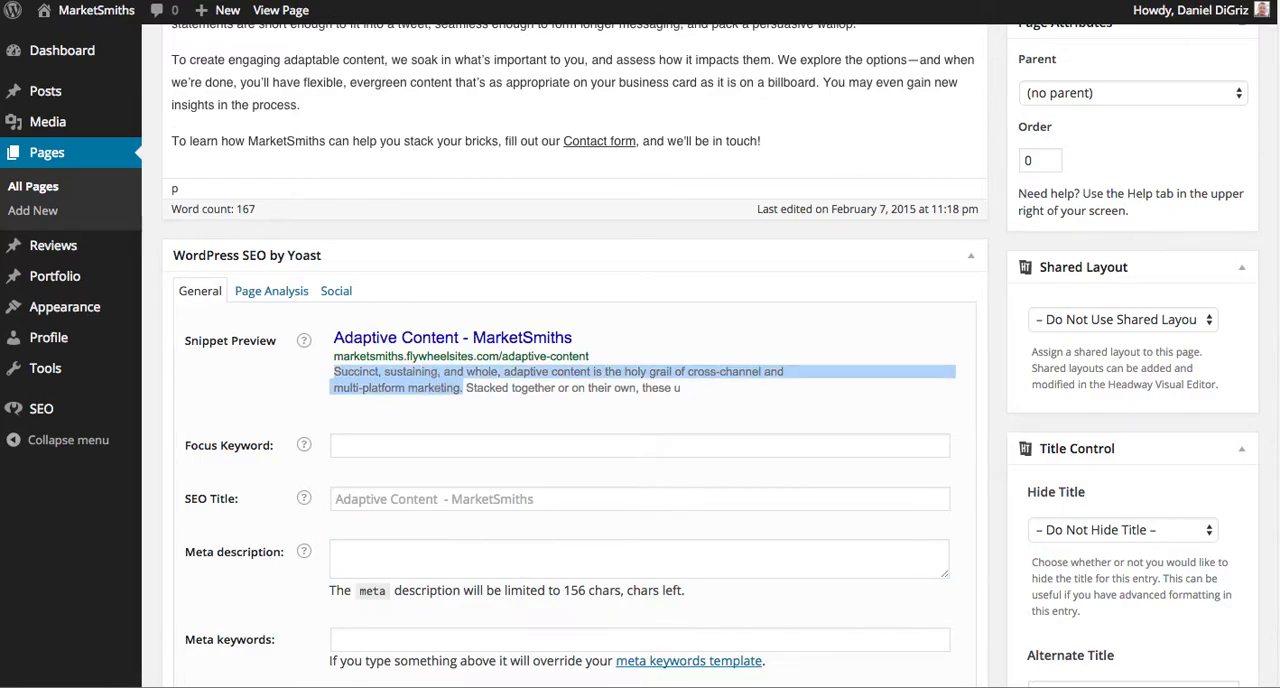
pyautogui.click(427, 547)
pyautogui.hotkey('ctrl', 'v')
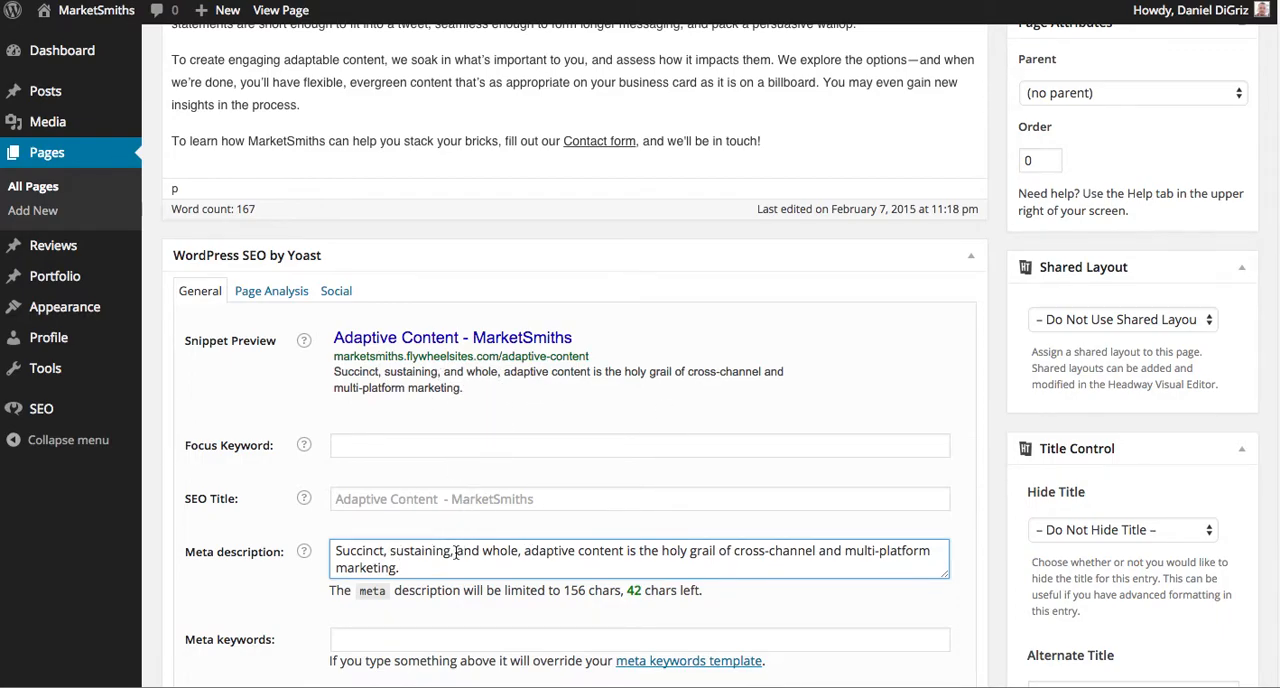
# Set the page's SEO title to "Adaptive Content for Strategic Agencies".
pyautogui.click(508, 497)
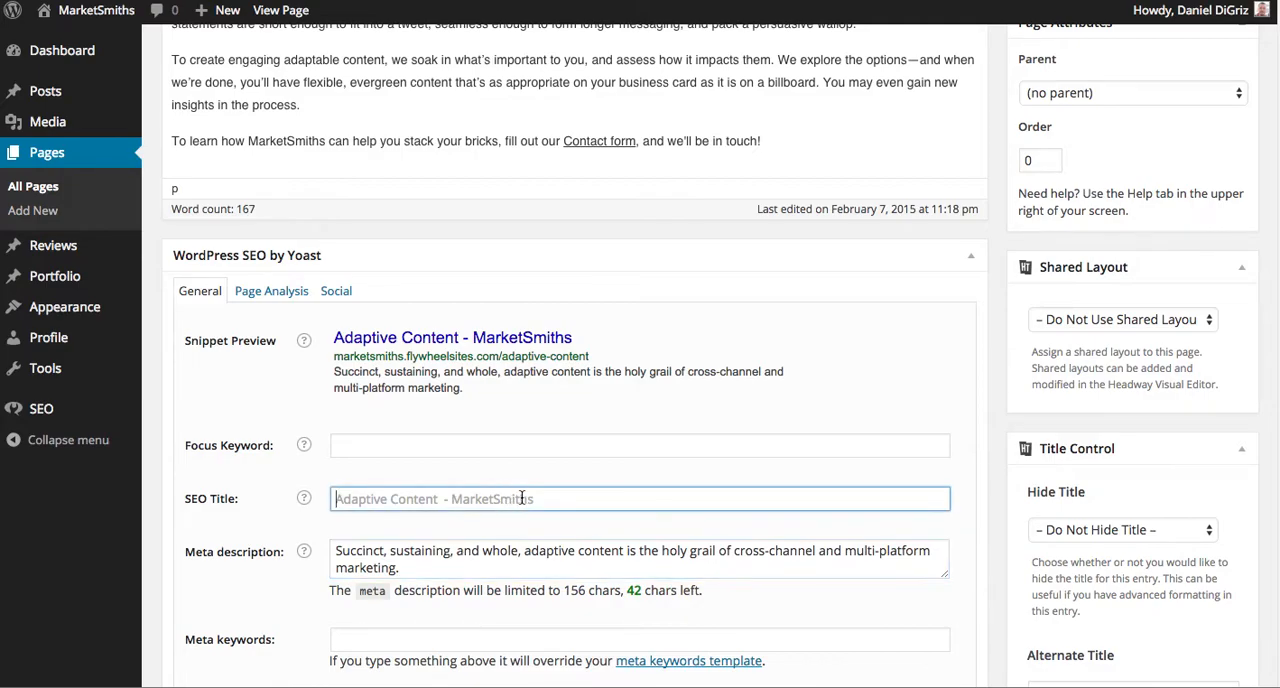
pyautogui.write('Adaptv')
pyautogui.press('BackSpace')
pyautogui.write('i')
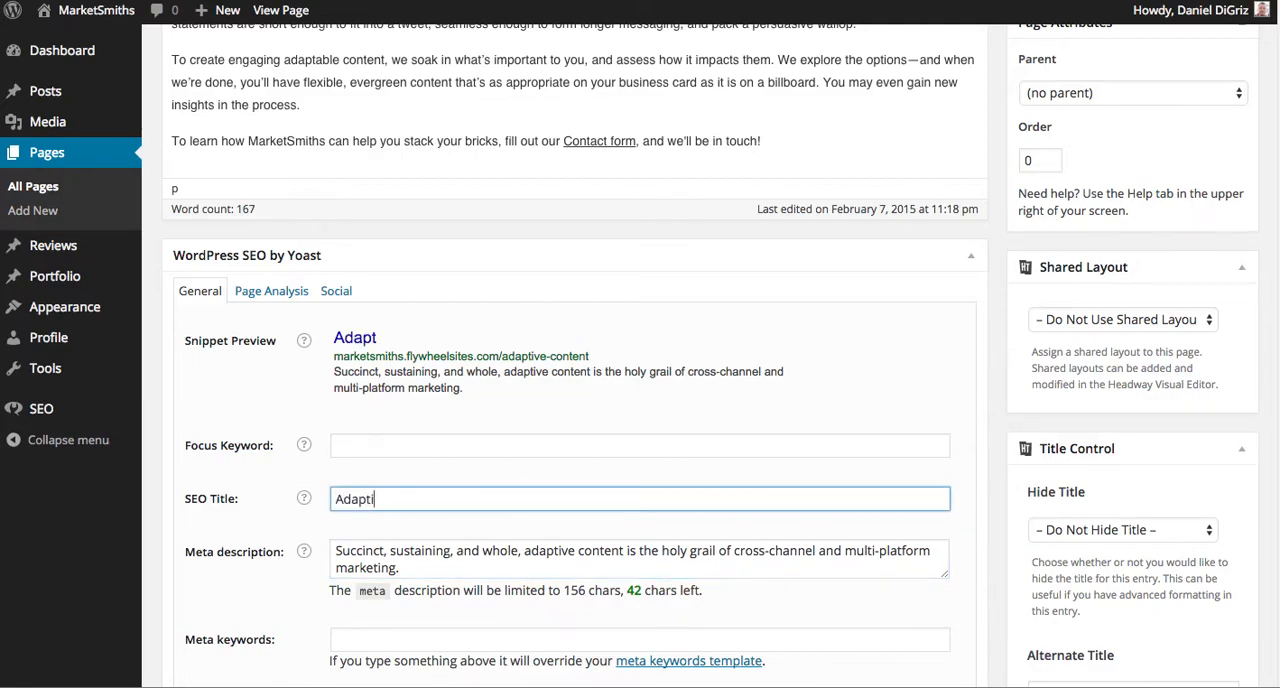
pyautogui.write('ve COn')
pyautogui.press('BackSpace')
pyautogui.press('BackSpace')
pyautogui.write('ontent')
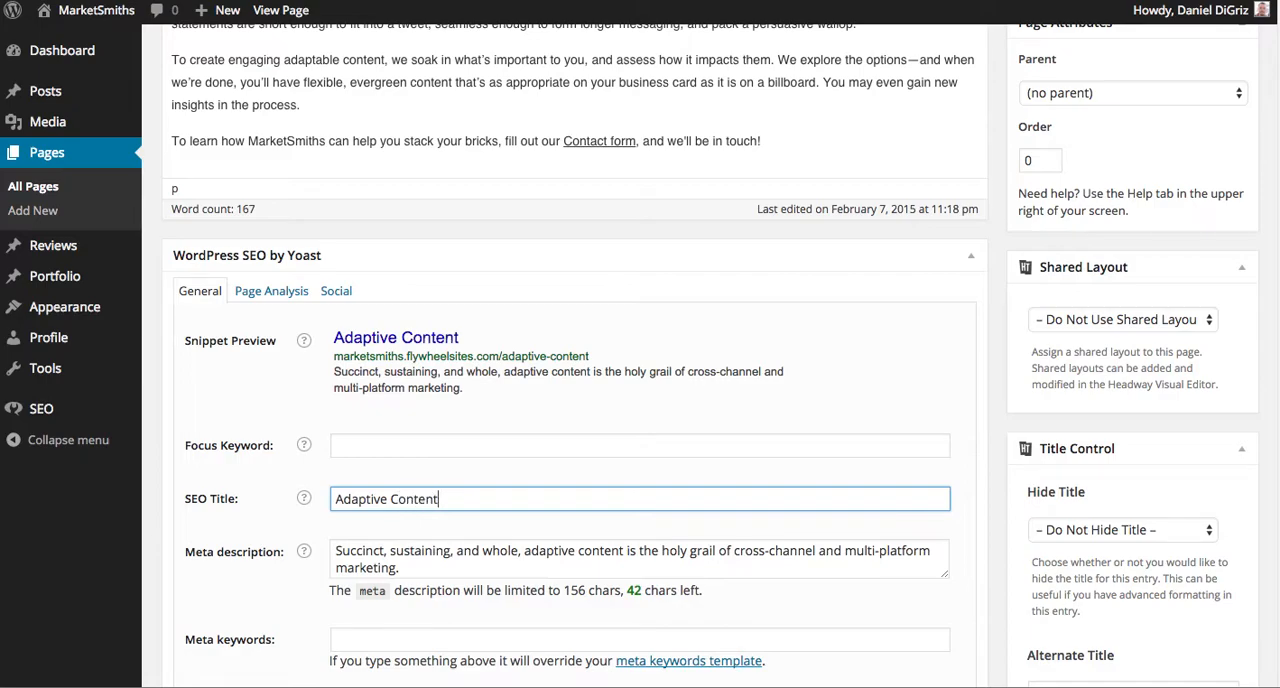
pyautogui.write(' for Strategic Agencies')
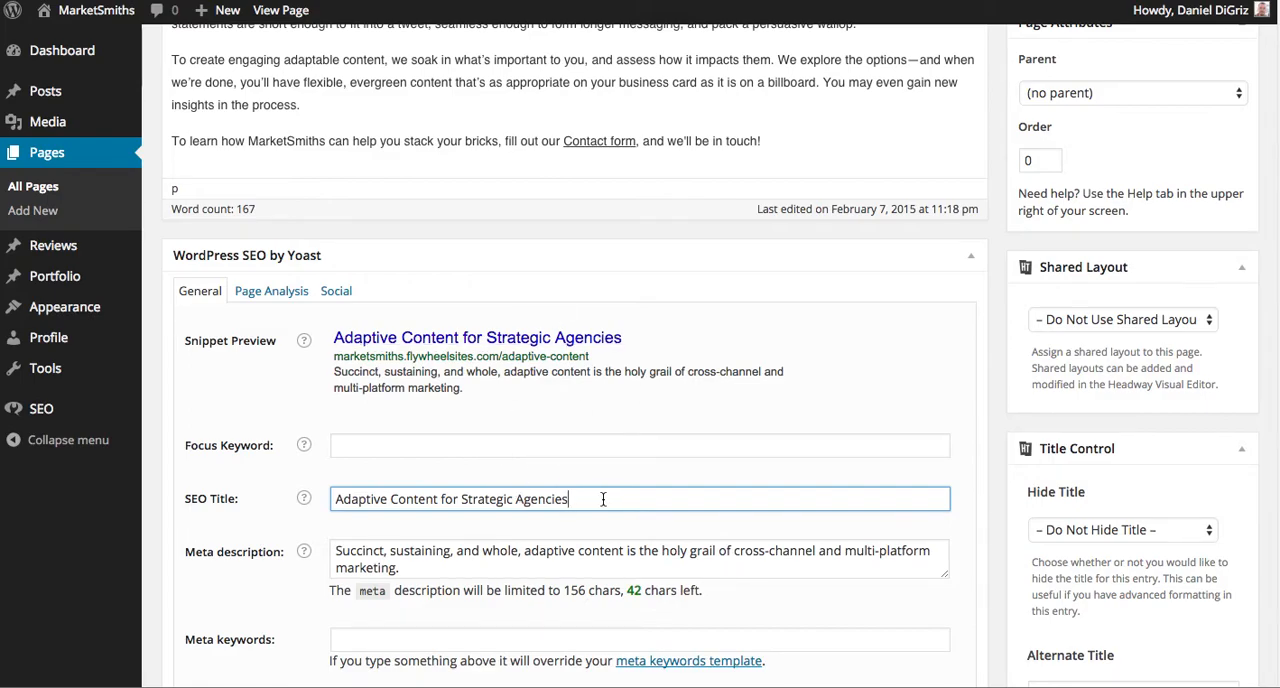
# Start a new page and switch its content editor to text mode and back to visual mode.
pyautogui.scroll(5, 602, 497)
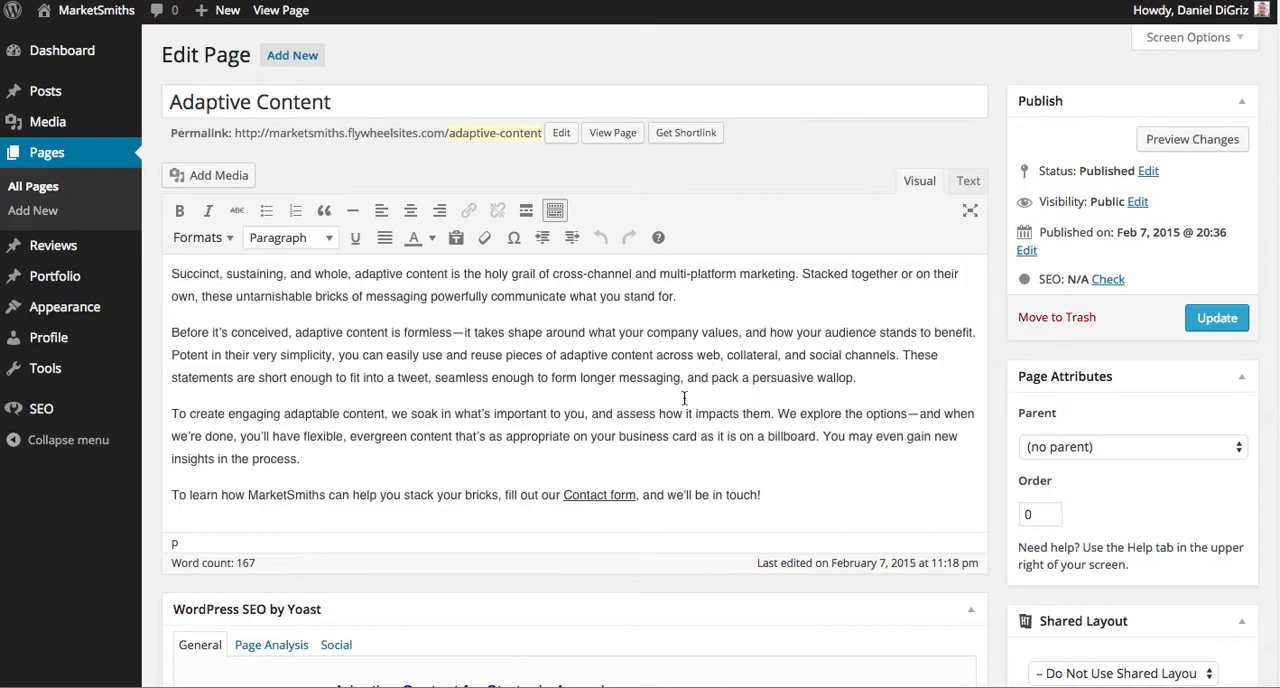
pyautogui.scroll(-6, 670, 422)
pyautogui.scroll(10, 668, 420)
pyautogui.click(48, 190)
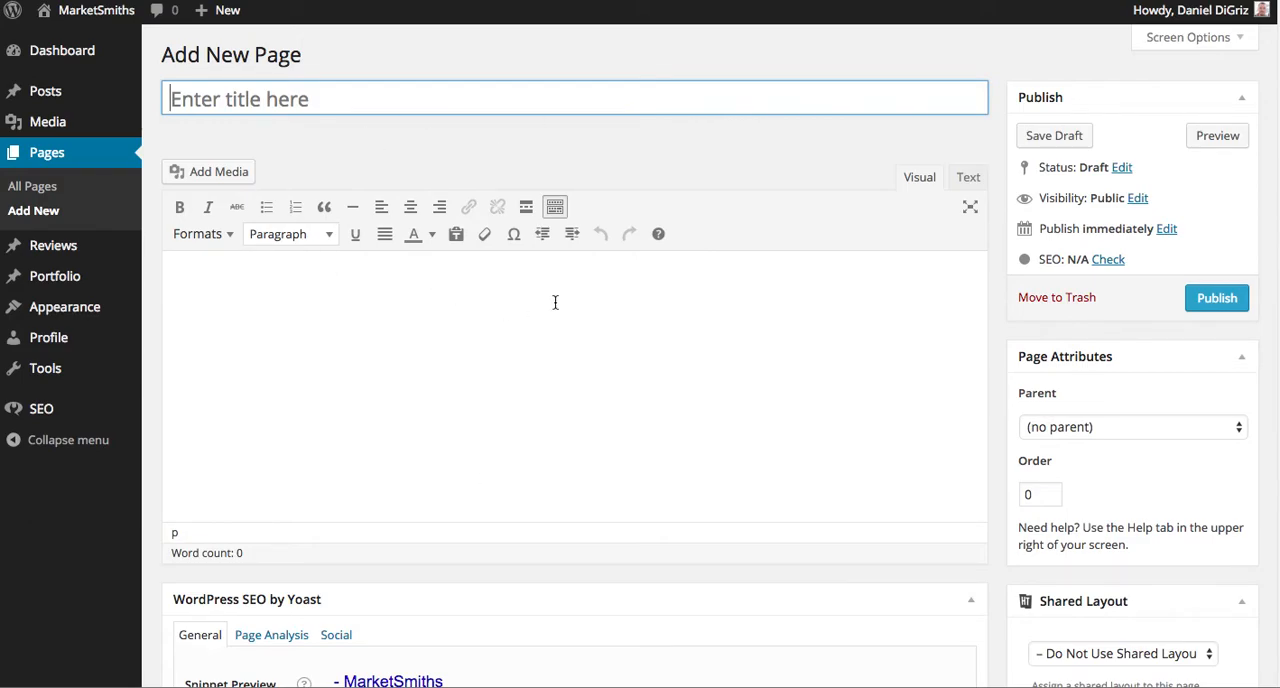
pyautogui.click(969, 185)
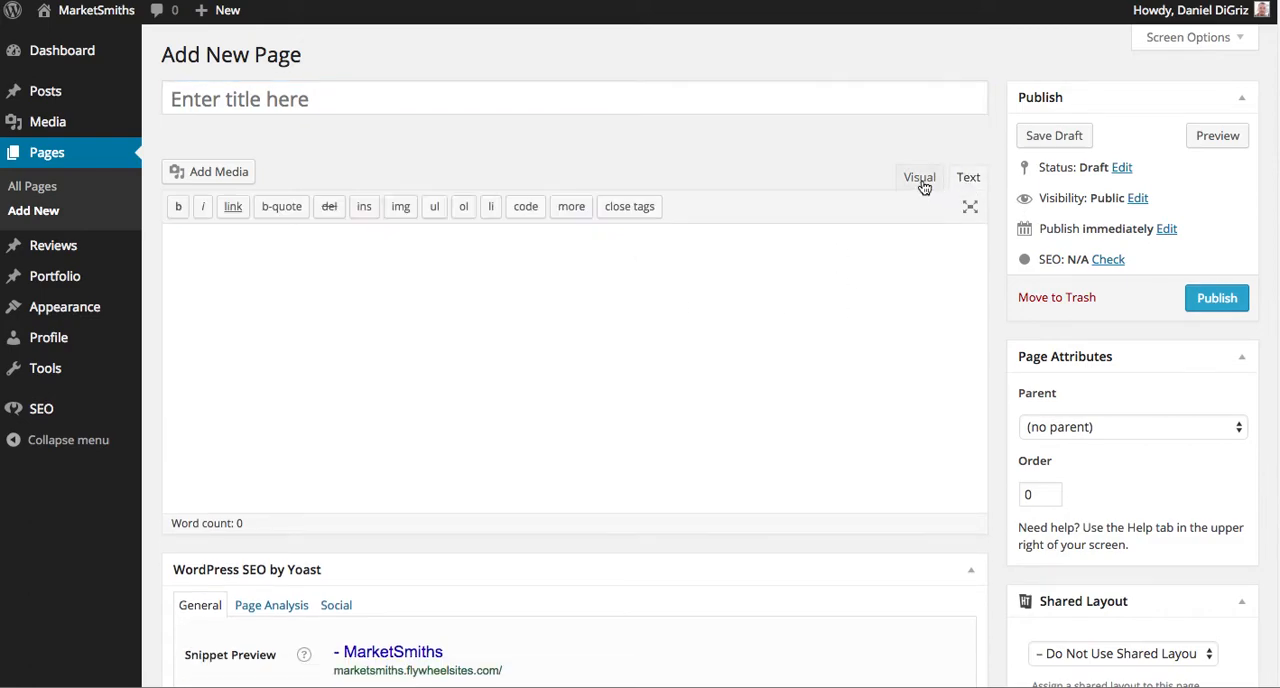
pyautogui.click(919, 180)
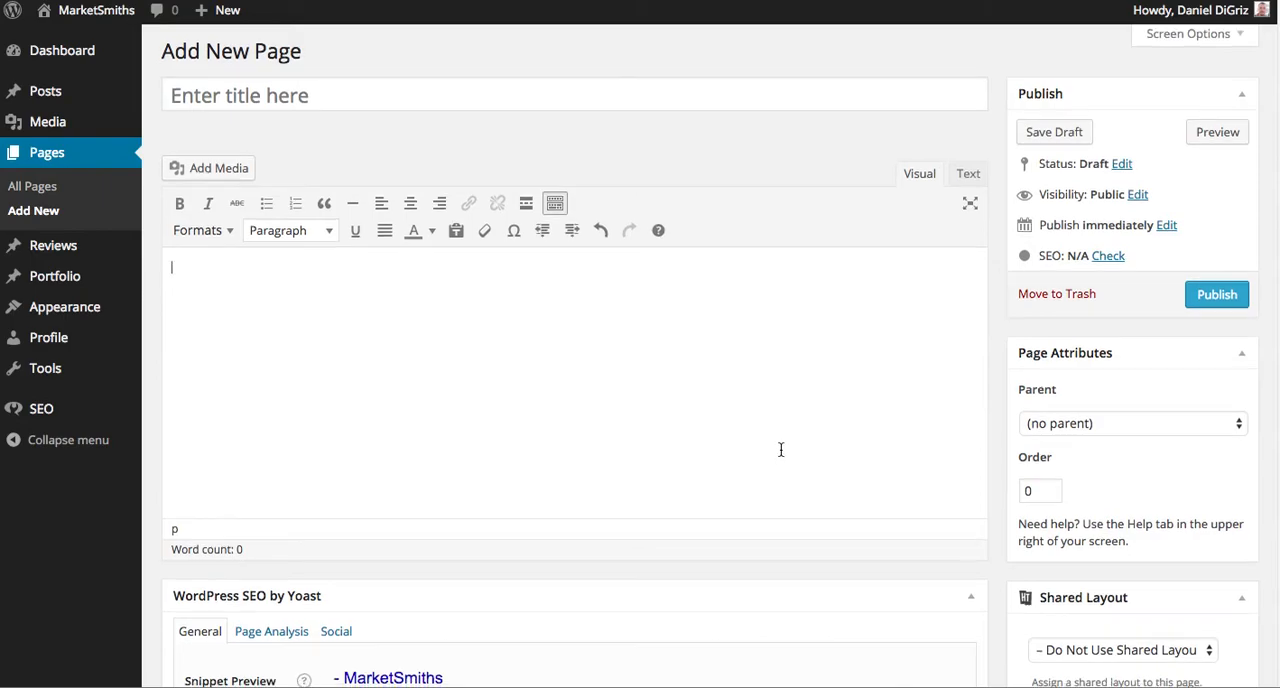
# Examine the shared layout options offered for the new page without choosing a different one.
pyautogui.scroll(-3, 781, 450)
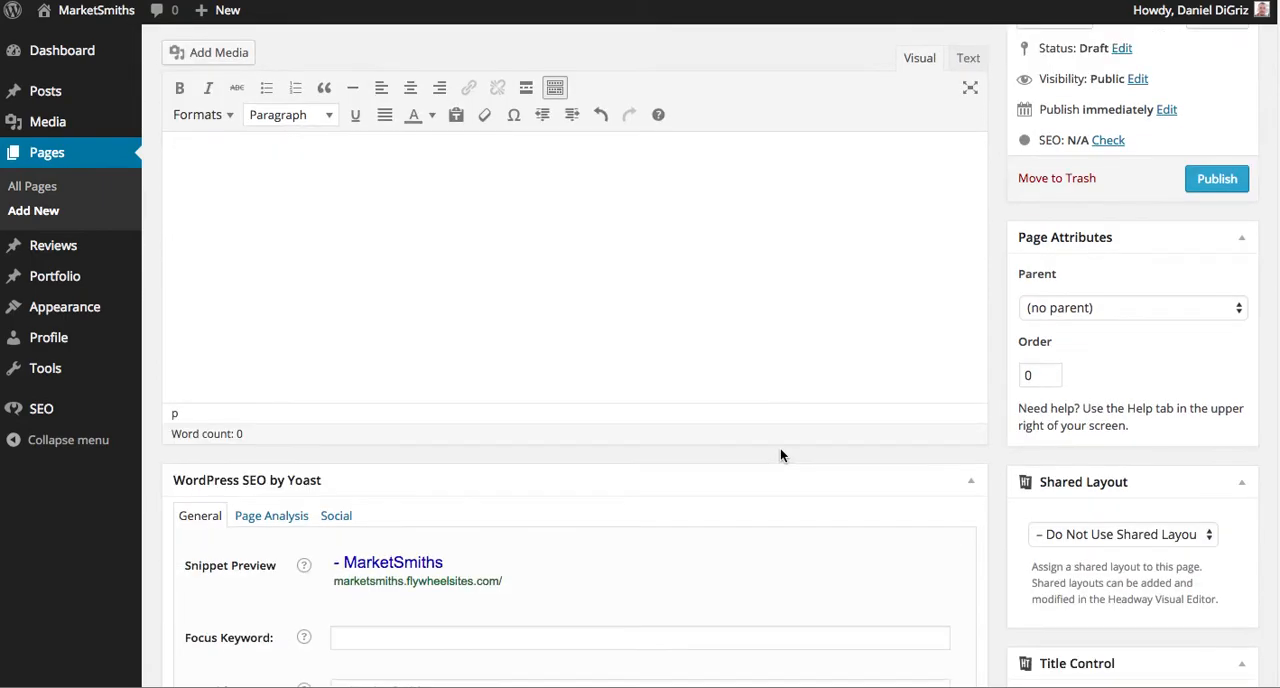
pyautogui.click(1123, 534)
pyautogui.click(1121, 534)
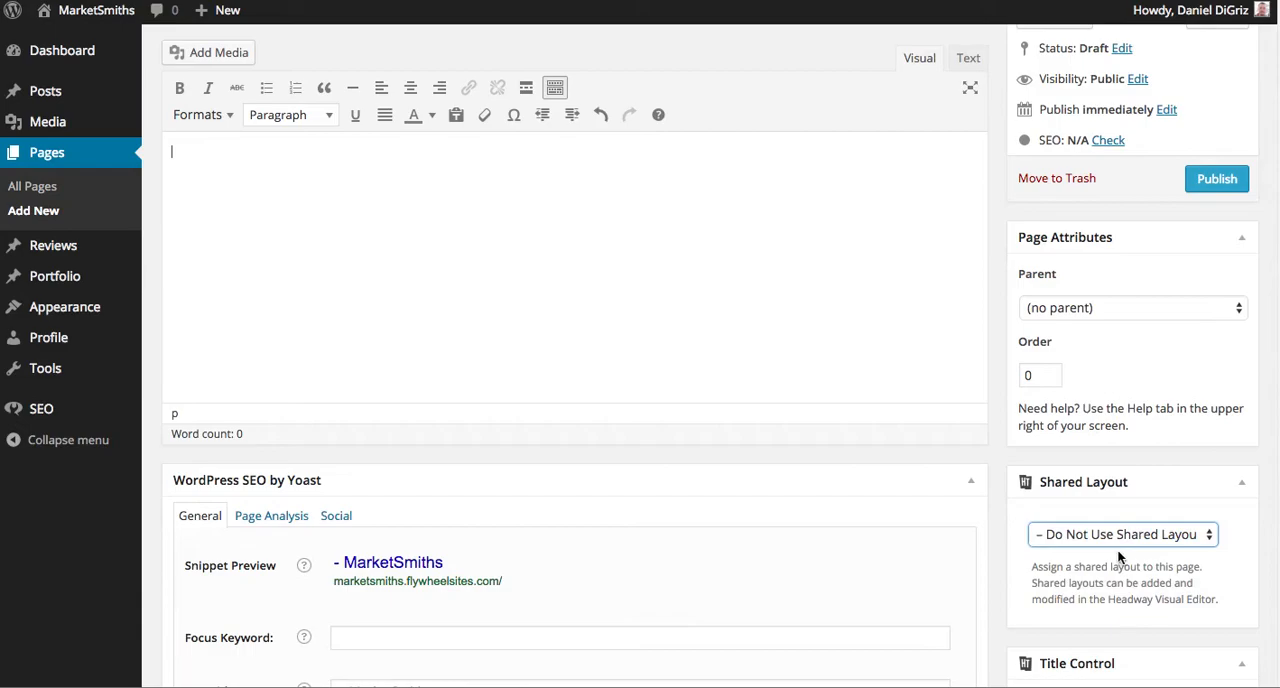
pyautogui.click(1119, 541)
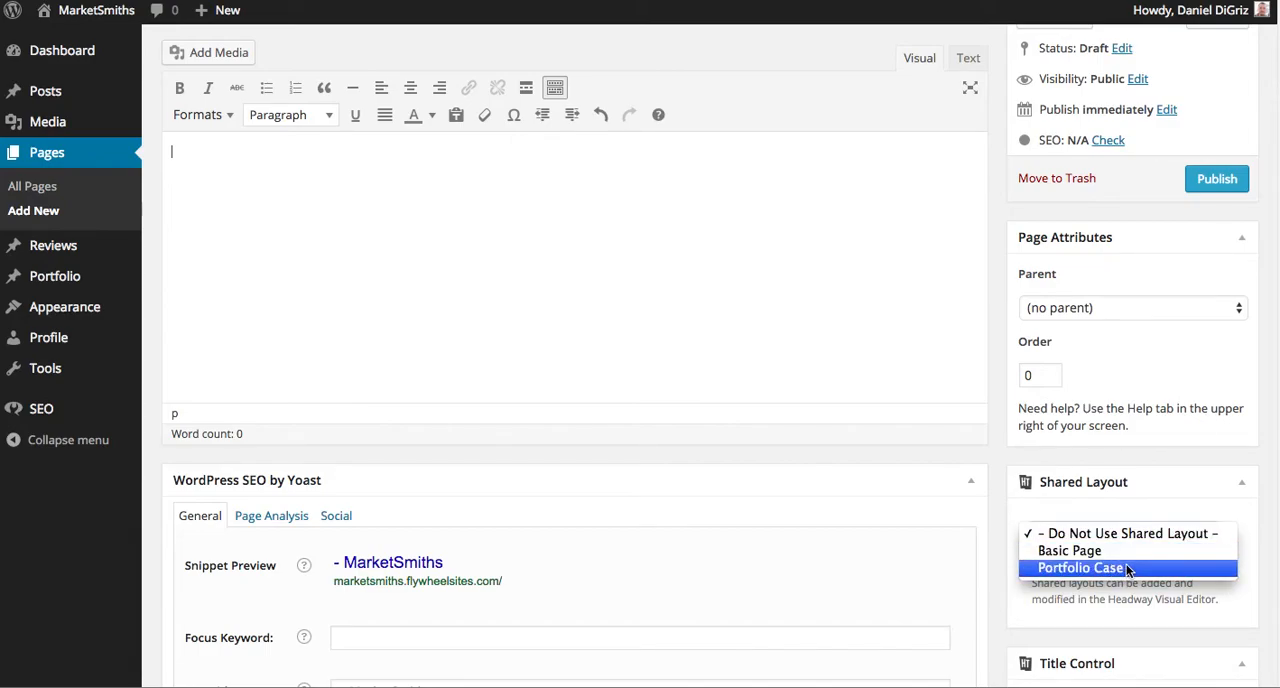
pyautogui.click(854, 330)
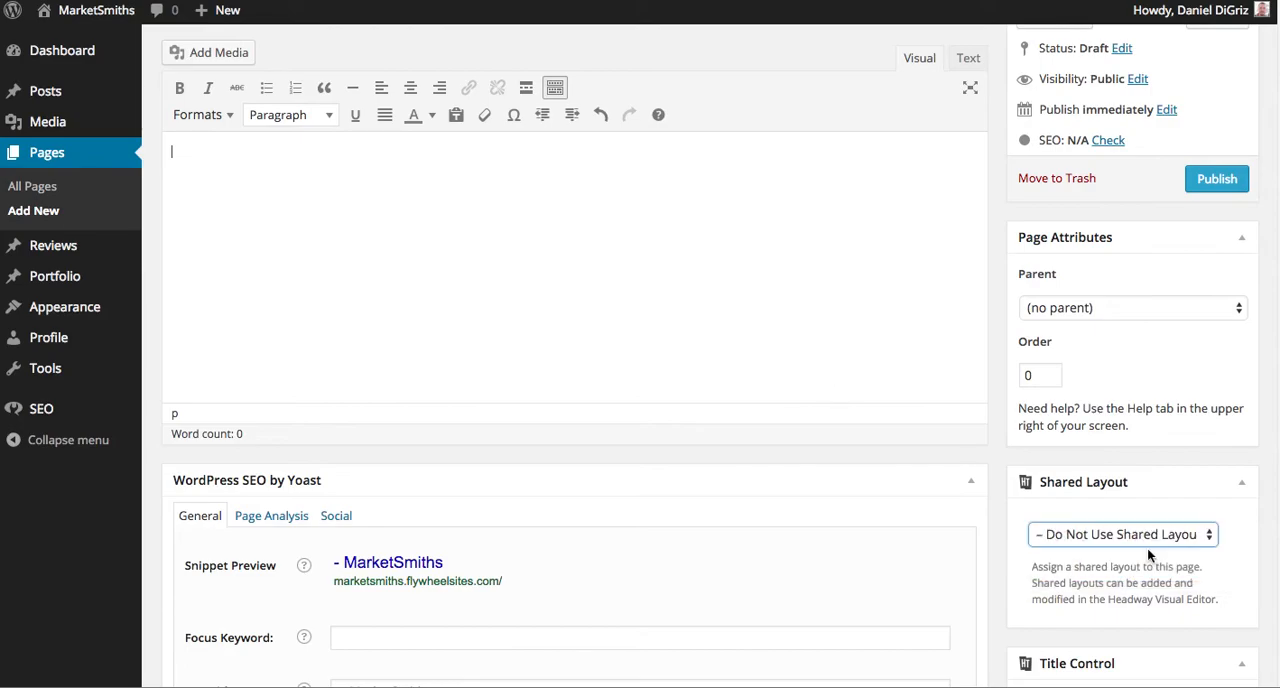
pyautogui.scroll(3, 781, 314)
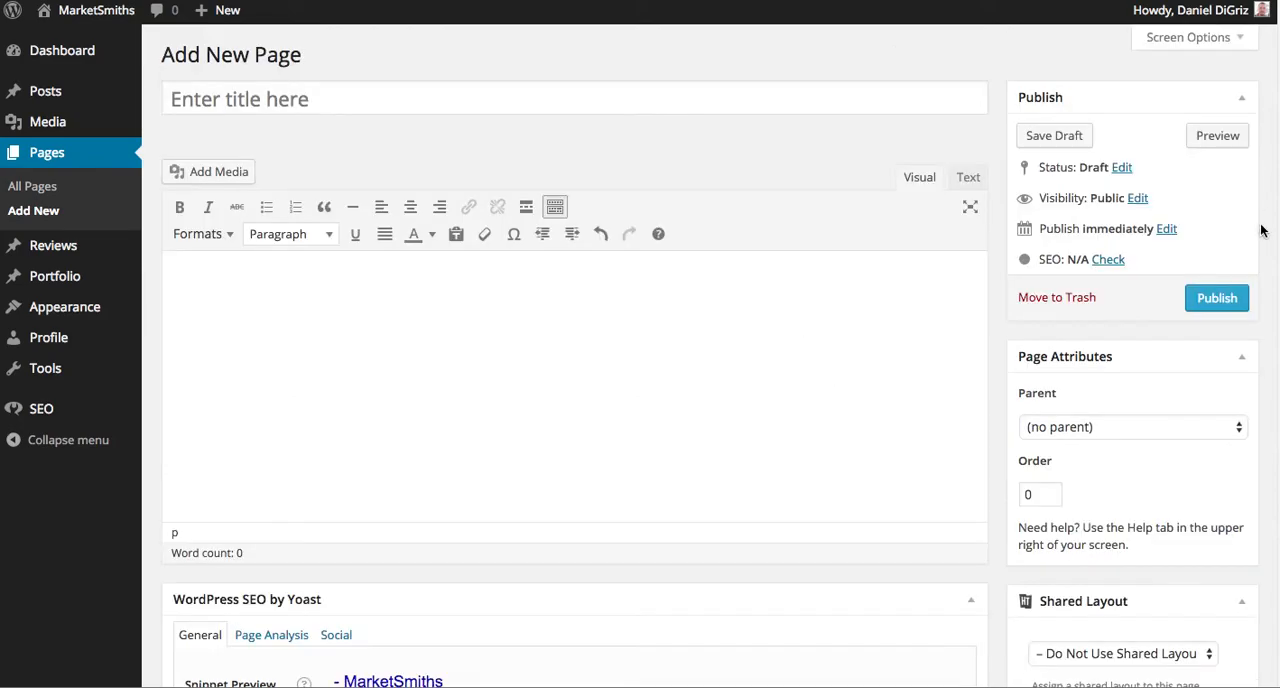
pyautogui.click(547, 324)
pyautogui.click(332, 97)
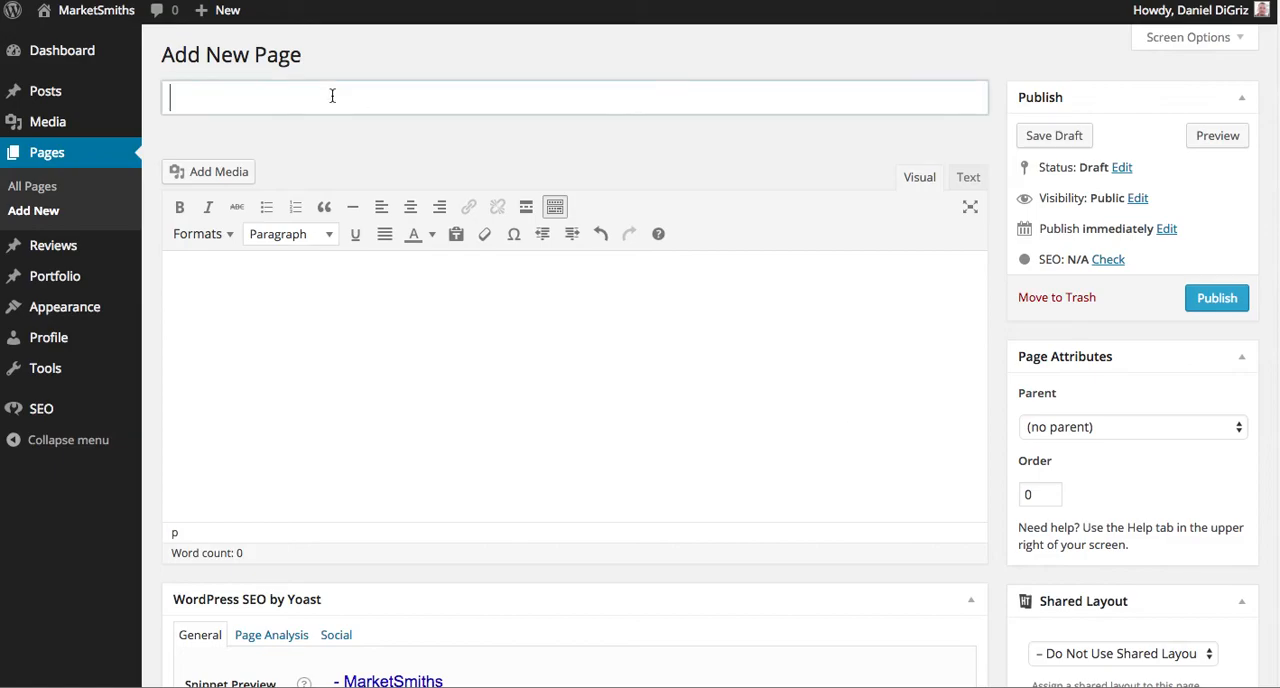
pyautogui.click(289, 326)
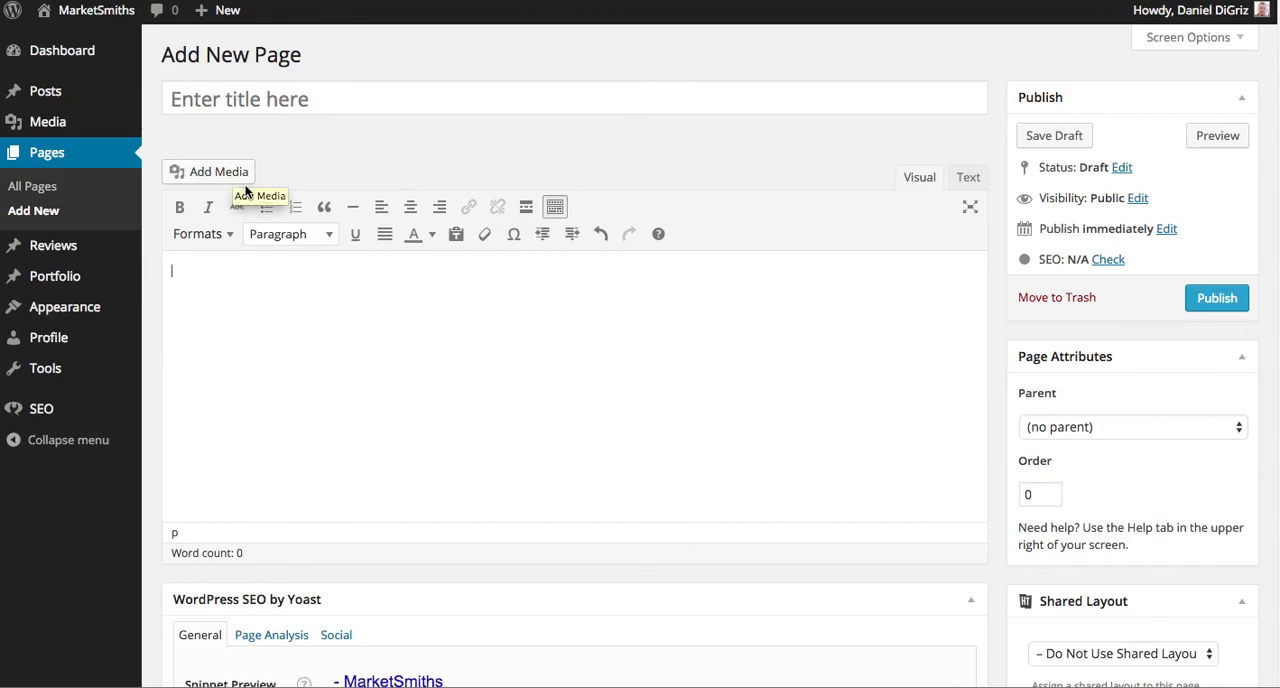
# Start a new blog post.
pyautogui.moveTo(57, 96)
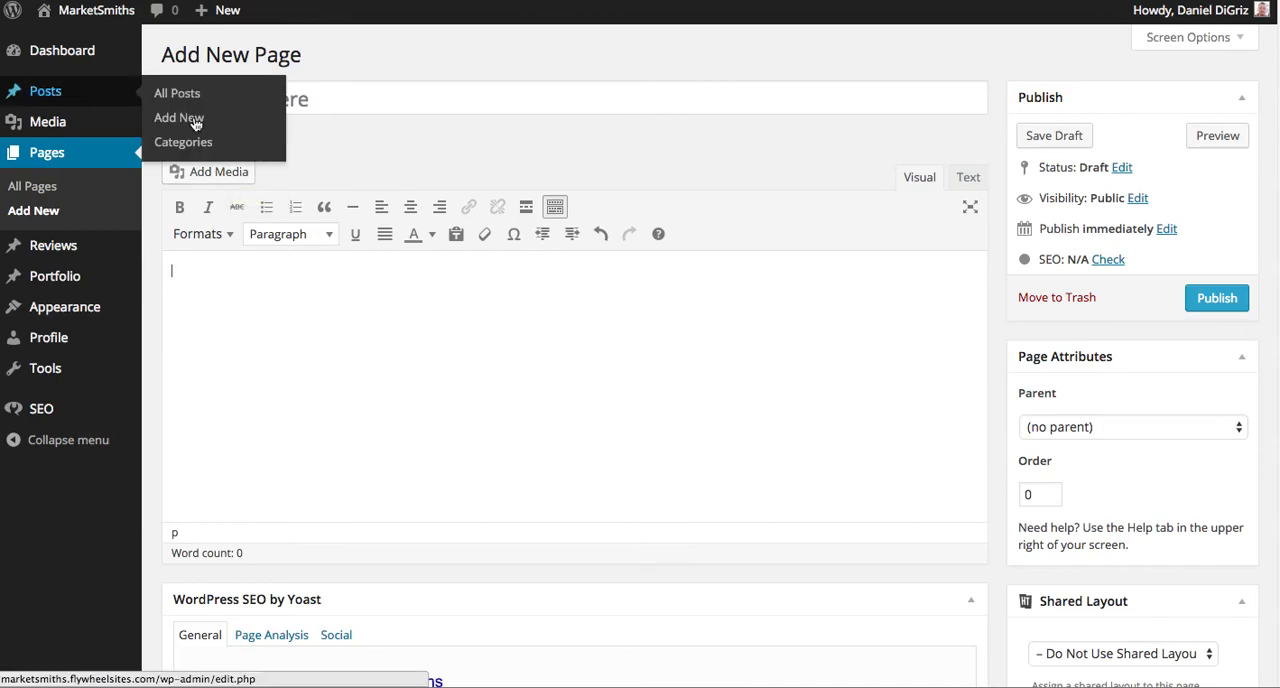